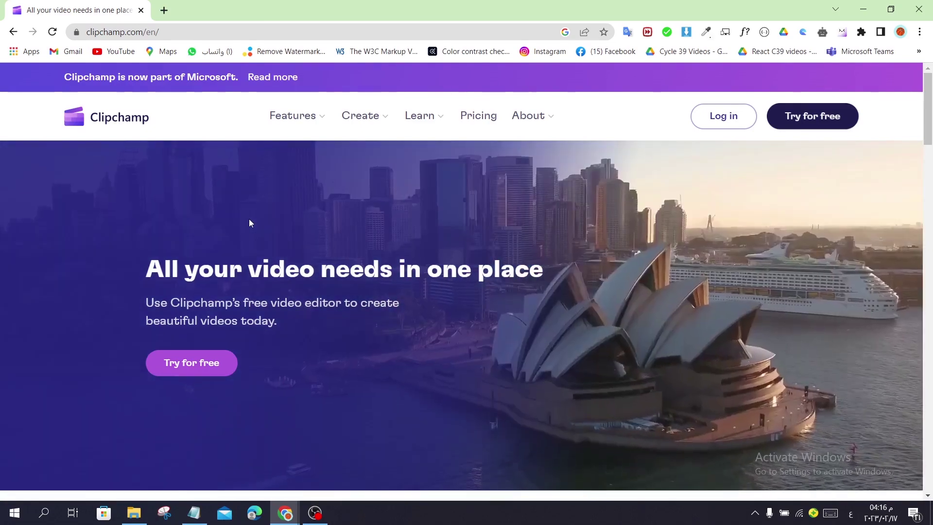
# Log in to Clipchamp and dismiss the plan comparison to reach the home page
pyautogui.scroll(-10, 249, 223)
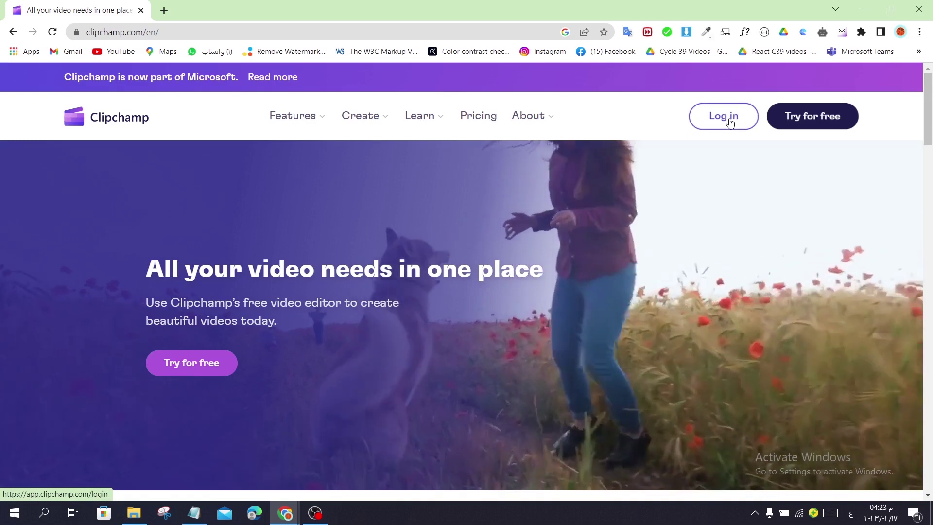
pyautogui.click(729, 122)
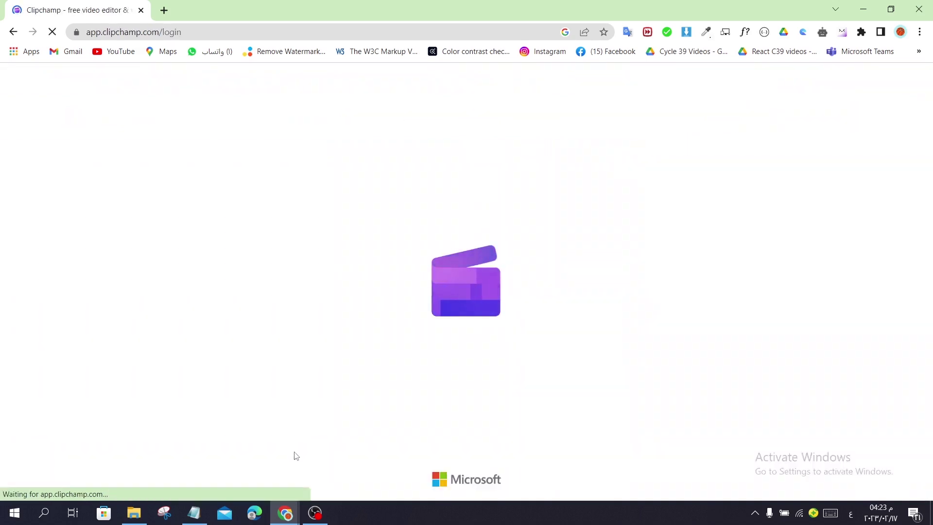
pyautogui.click(315, 513)
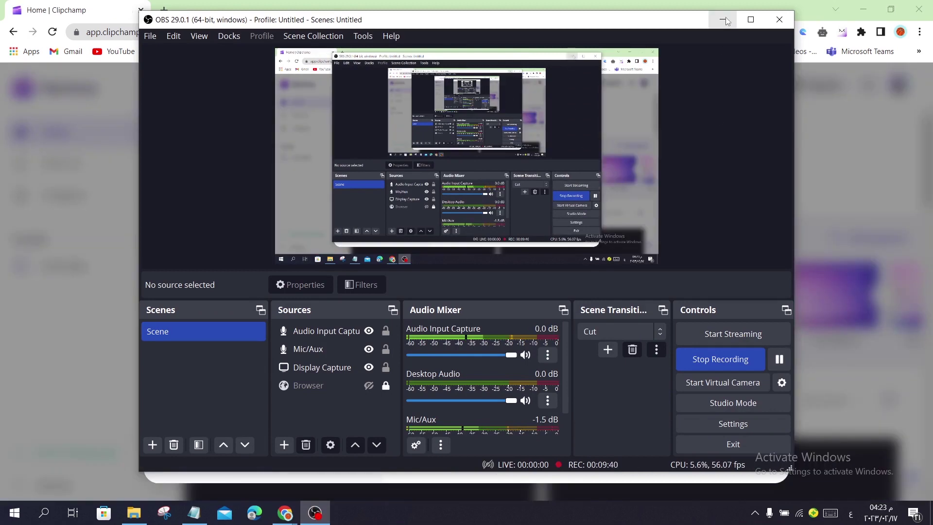
pyautogui.click(723, 19)
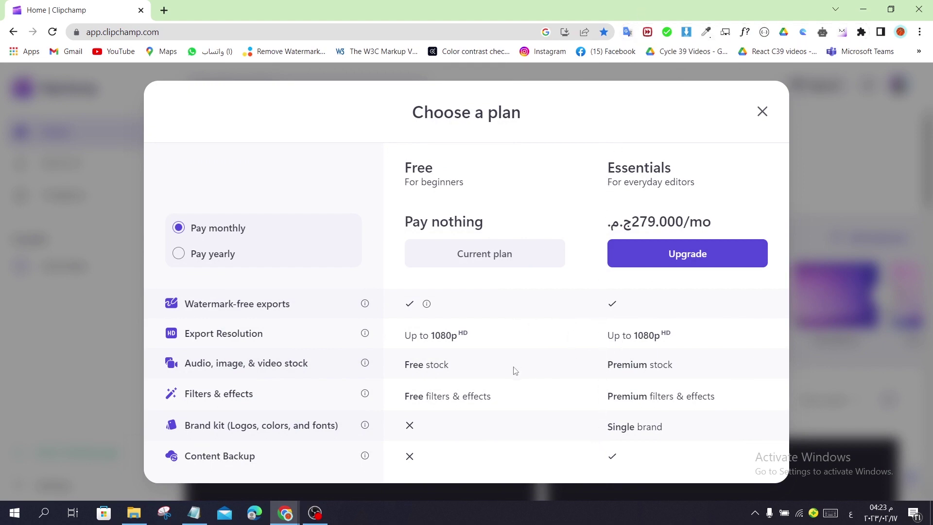
pyautogui.click(739, 67)
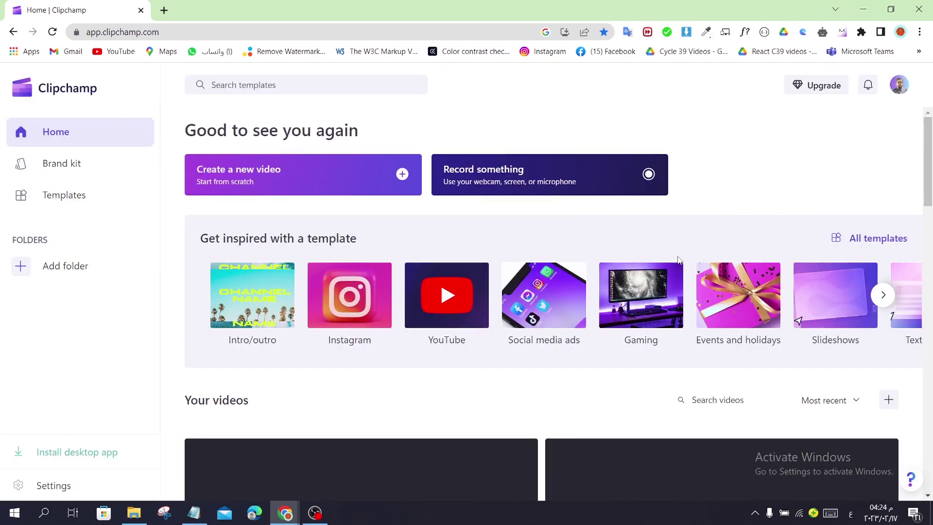
# Look through the existing videos and the template library, and return to the home page
pyautogui.scroll(-7, 619, 261)
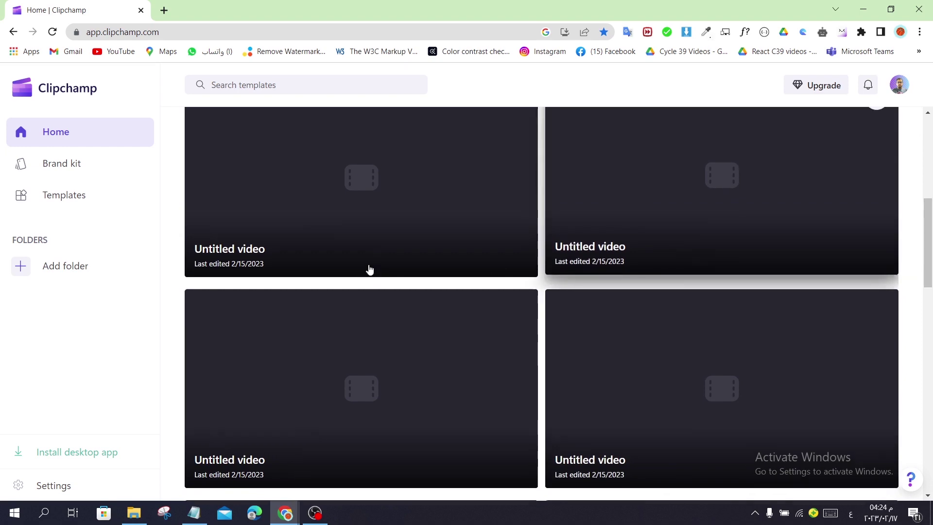
pyautogui.scroll(7, 369, 265)
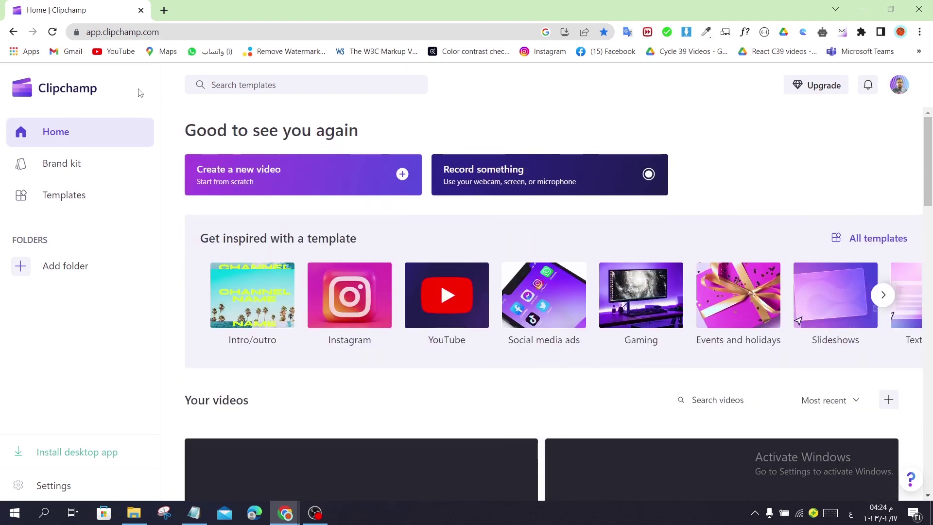
pyautogui.click(133, 202)
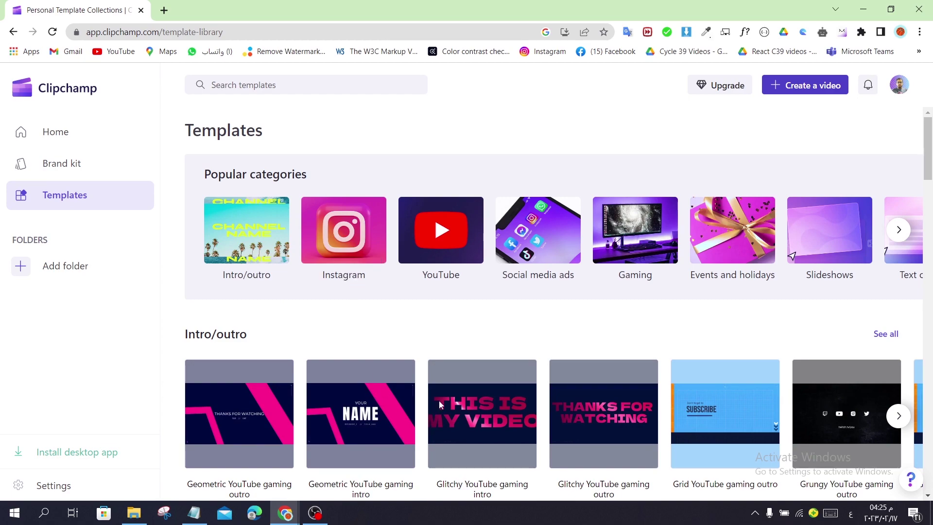
pyautogui.scroll(-9, 559, 269)
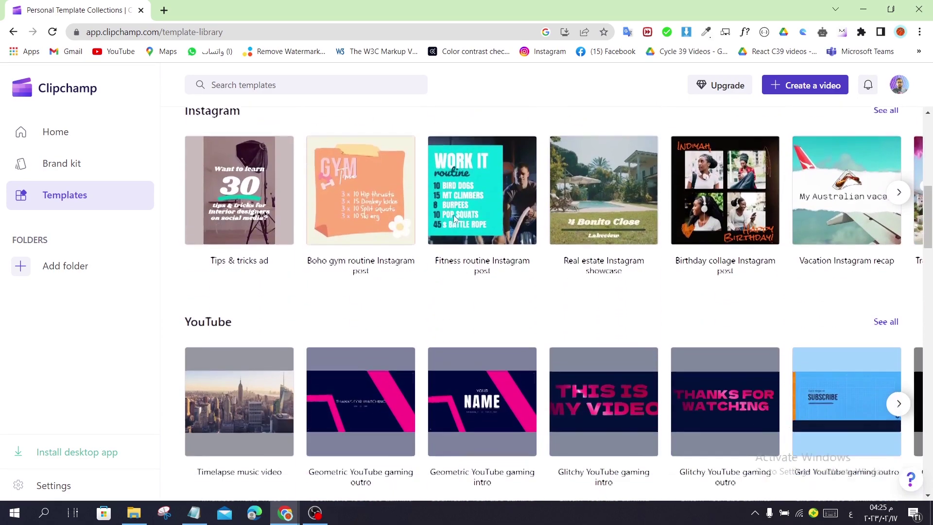
pyautogui.scroll(-1, 454, 215)
pyautogui.scroll(3, 306, 195)
pyautogui.scroll(-6, 297, 313)
pyautogui.scroll(9, 282, 305)
pyautogui.scroll(5, 283, 305)
pyautogui.click(67, 133)
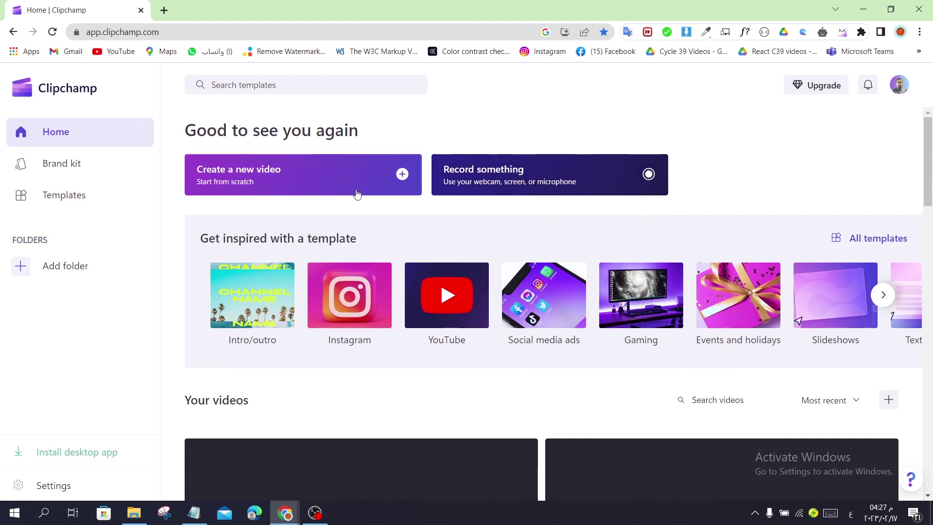
# Start a new recording project and fill the text-to-speech script with "Hello my friends, I am glad to see you all", copied from Notepad
pyautogui.click(489, 183)
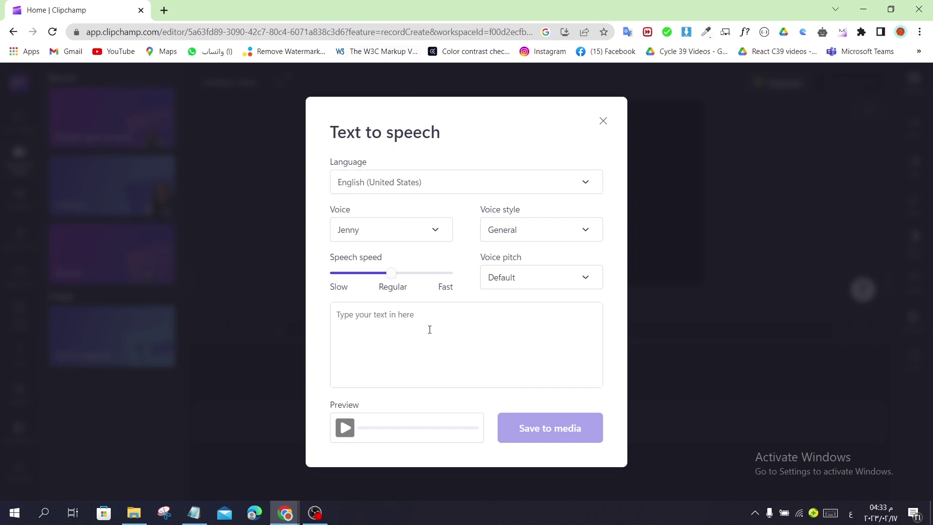
pyautogui.click(194, 512)
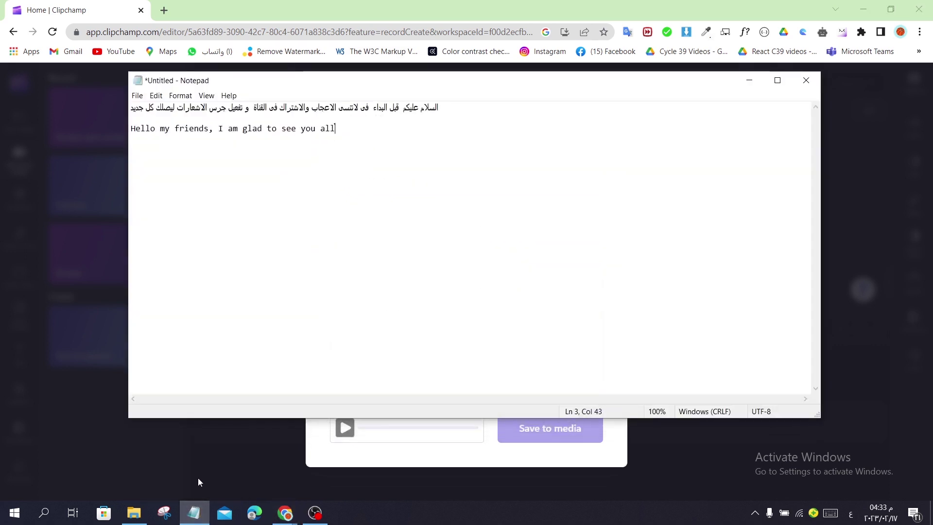
pyautogui.moveTo(347, 133); pyautogui.dragTo(132, 129)
pyautogui.hotkey('ctrl', 'c')
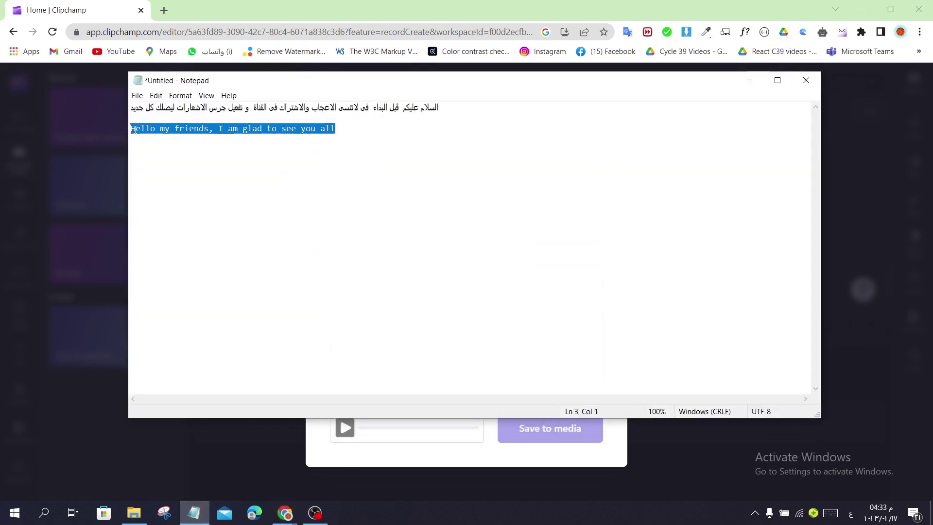
pyautogui.click(749, 81)
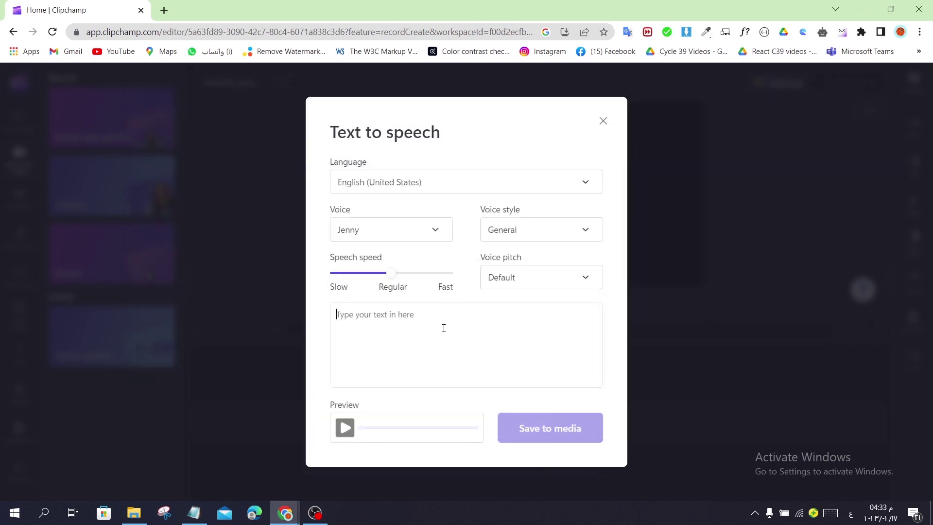
pyautogui.click(443, 329)
pyautogui.hotkey('ctrl', 'v')
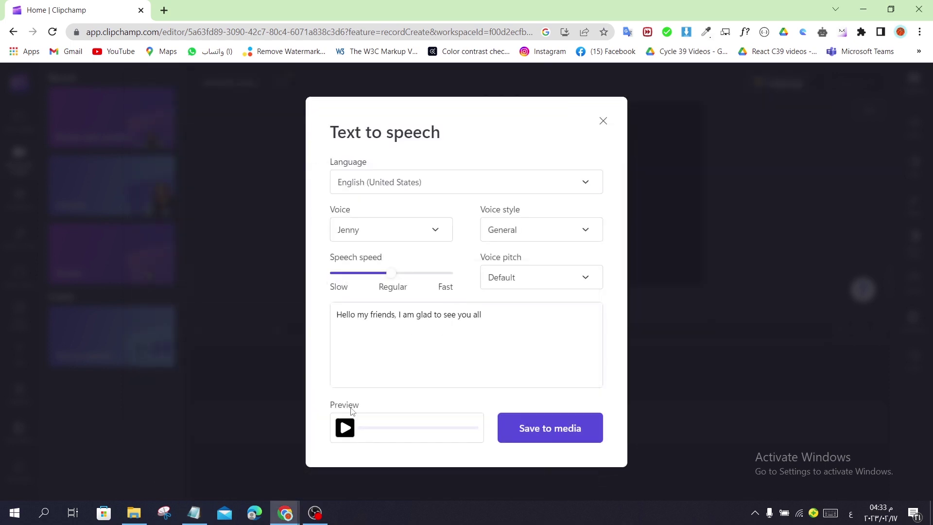
# Preview the speech at regular, slow and fast speaking speeds
pyautogui.click(346, 427)
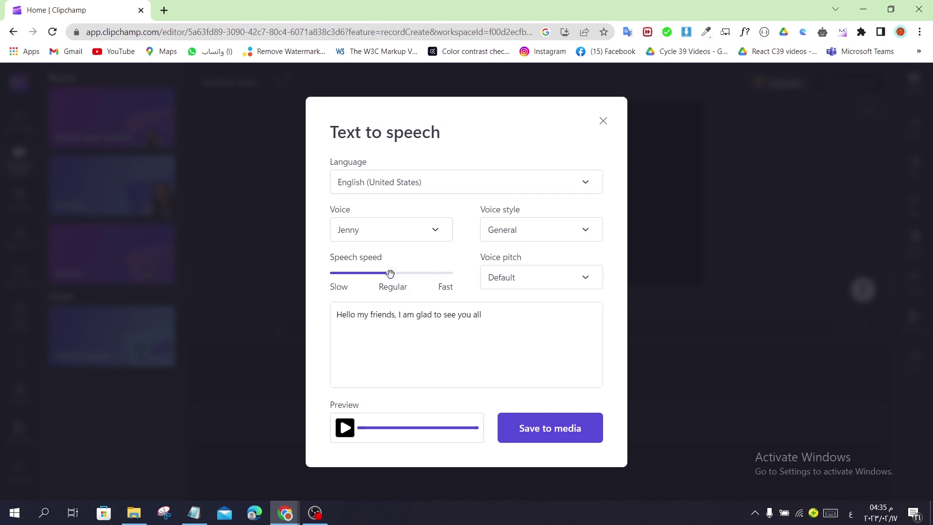
pyautogui.moveTo(389, 278); pyautogui.dragTo(335, 286)
pyautogui.click(346, 426)
pyautogui.click(346, 426)
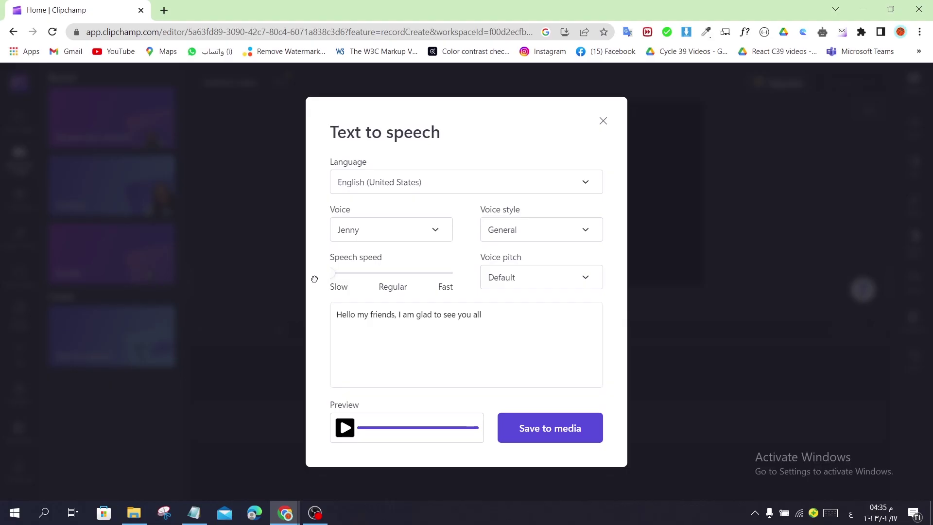
pyautogui.moveTo(377, 282); pyautogui.dragTo(456, 275)
pyautogui.click(345, 428)
# Set the text-to-speech voice to Jacob and preview the speech with it
pyautogui.click(382, 234)
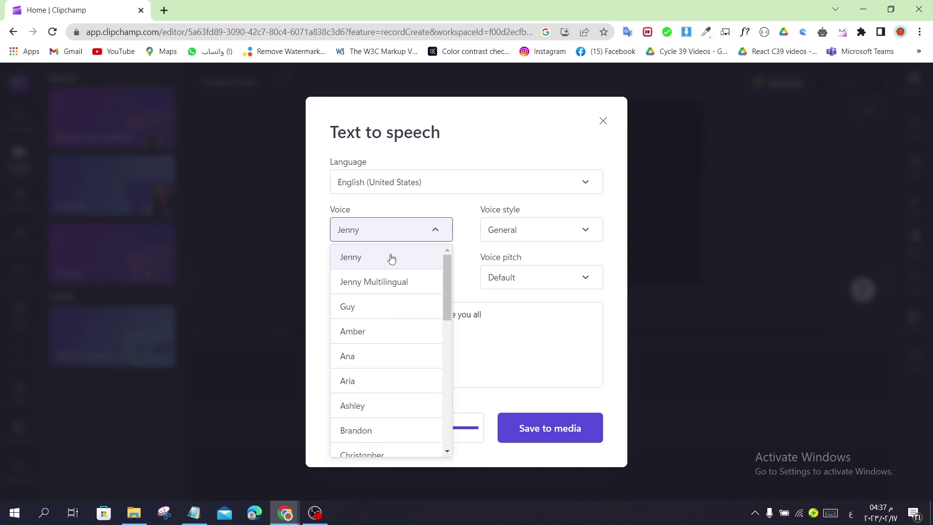
pyautogui.scroll(-5, 398, 287)
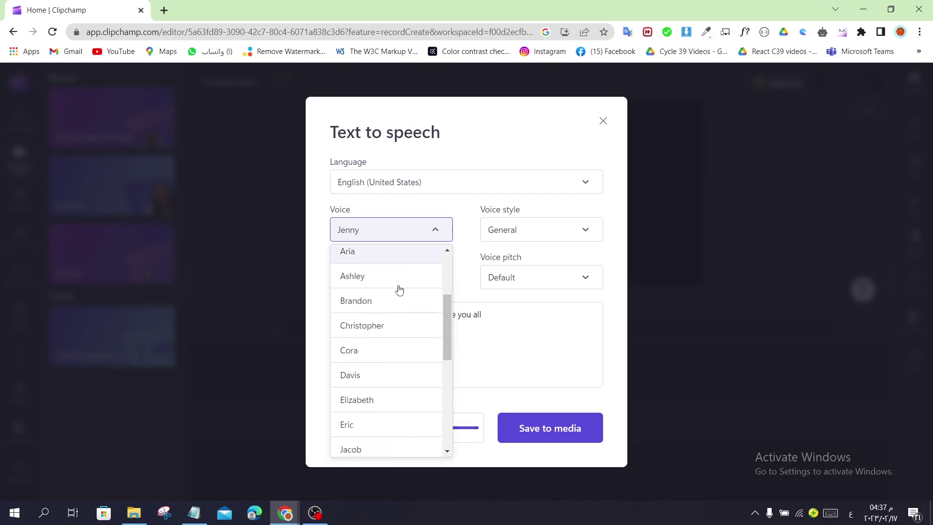
pyautogui.scroll(-3, 416, 337)
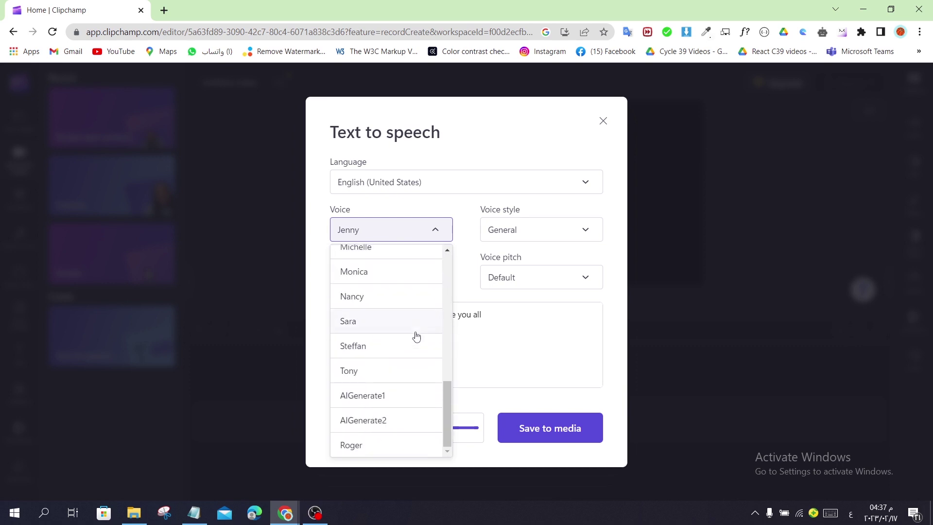
pyautogui.scroll(3, 416, 336)
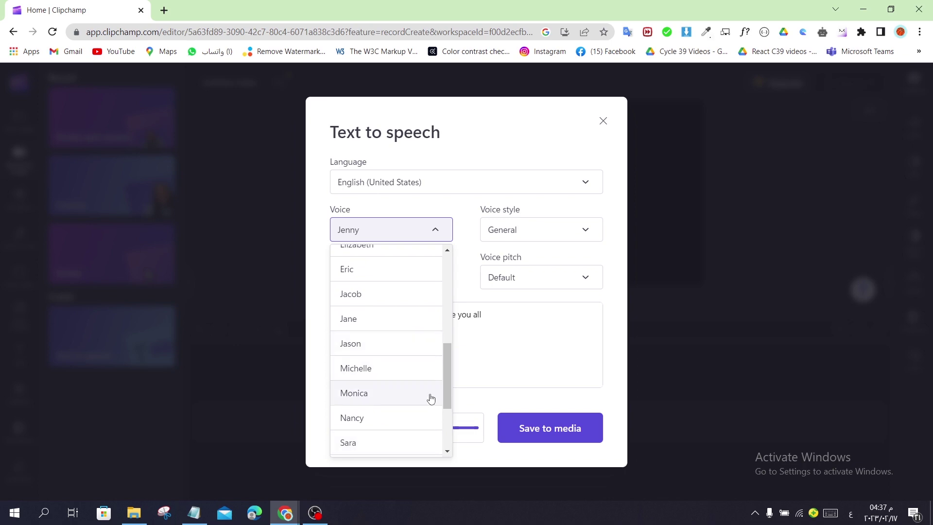
pyautogui.click(432, 299)
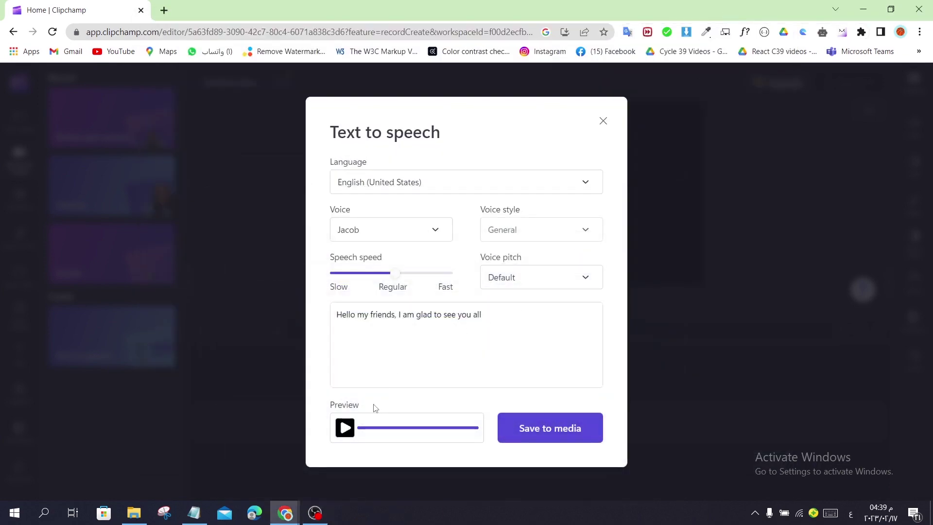
pyautogui.click(383, 231)
pyautogui.scroll(5, 397, 363)
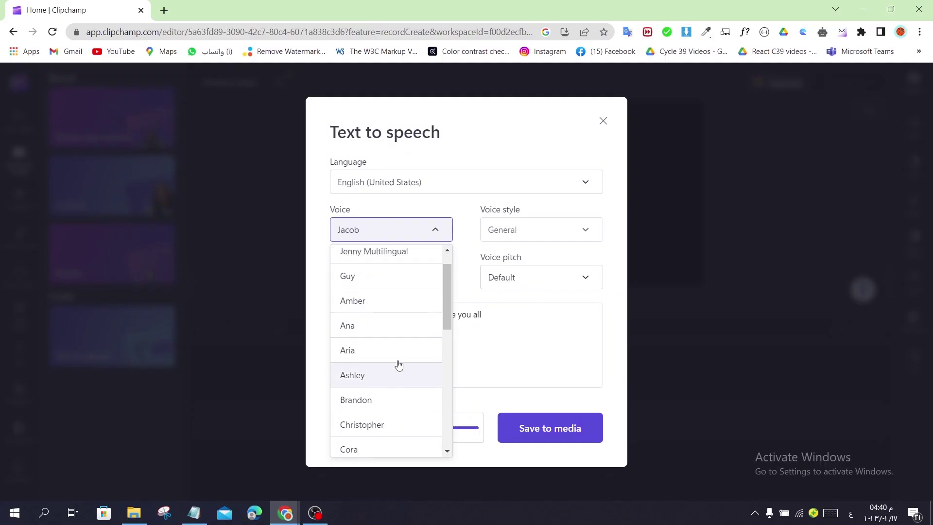
pyautogui.scroll(-2, 399, 364)
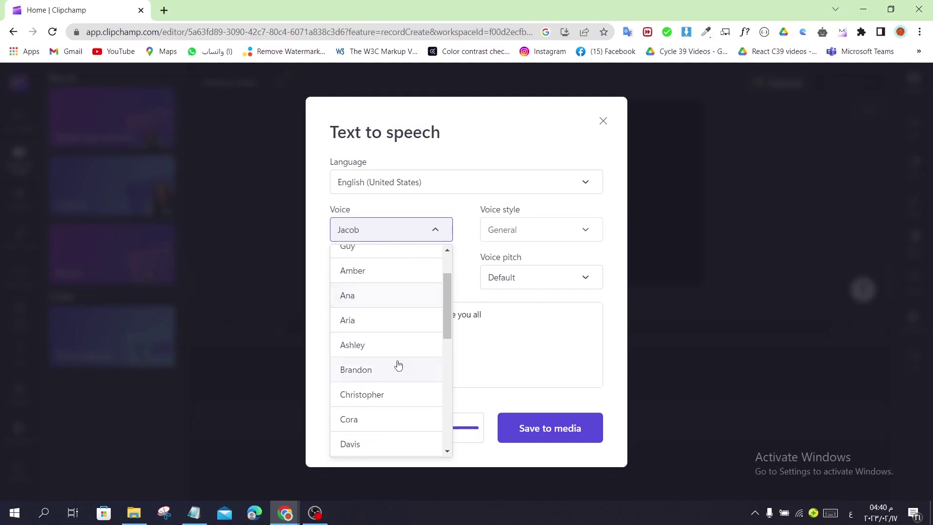
pyautogui.click(479, 401)
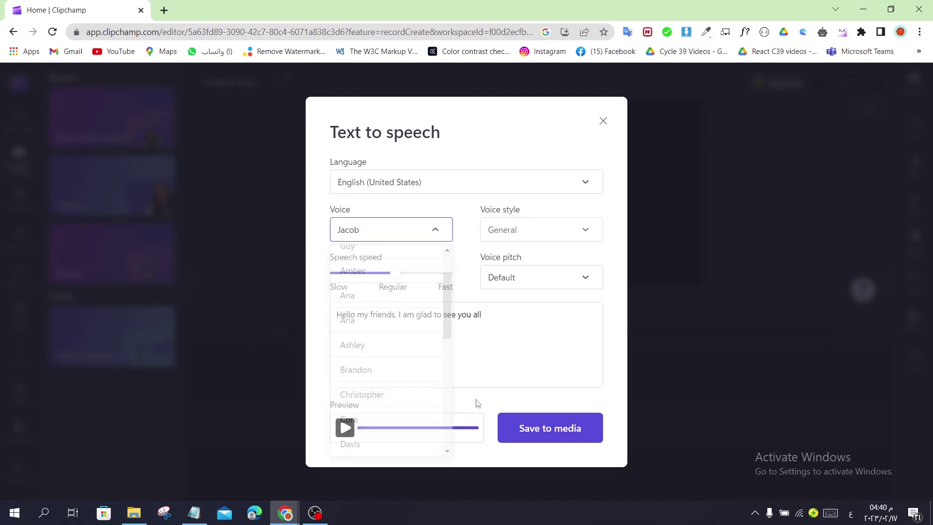
pyautogui.click(345, 427)
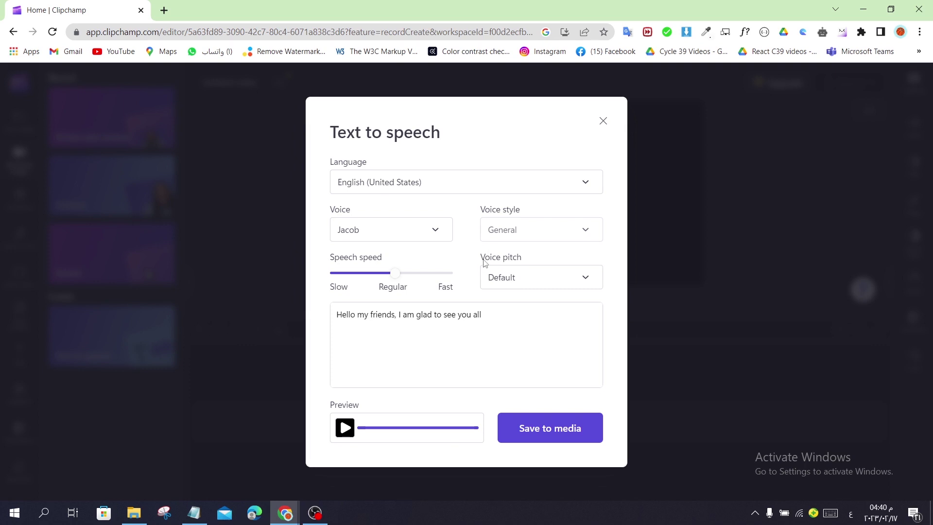
# Preview the speech with the voice pitch at Extra High, and change the pitch to Extra Low
pyautogui.click(511, 290)
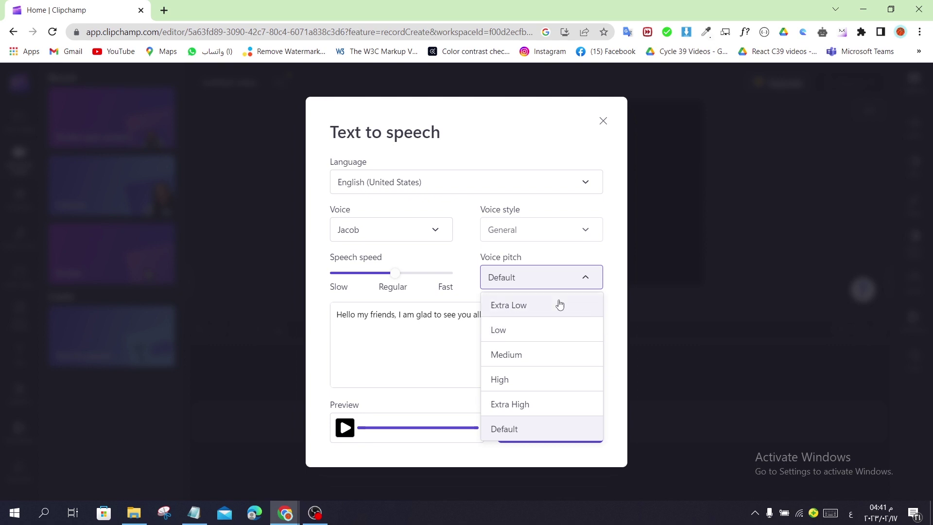
pyautogui.click(527, 279)
pyautogui.doubleClick(527, 280)
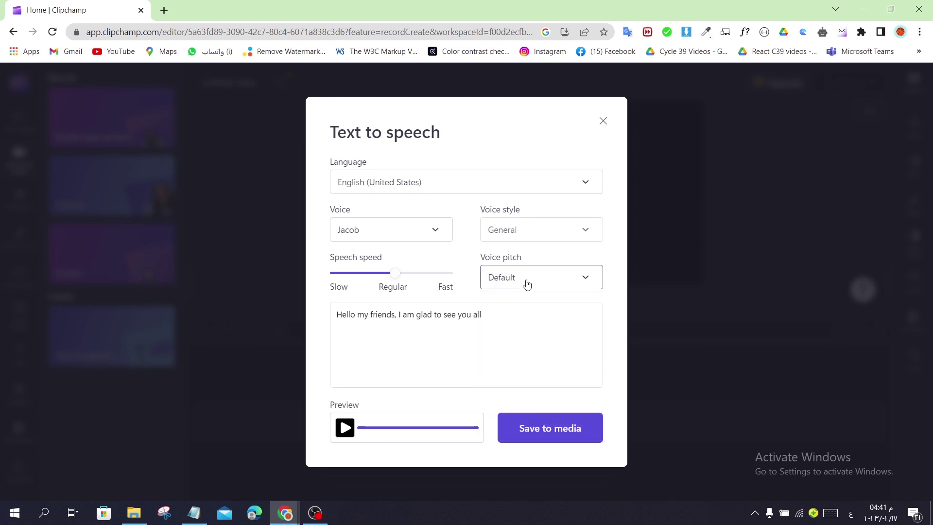
pyautogui.click(527, 281)
pyautogui.click(527, 282)
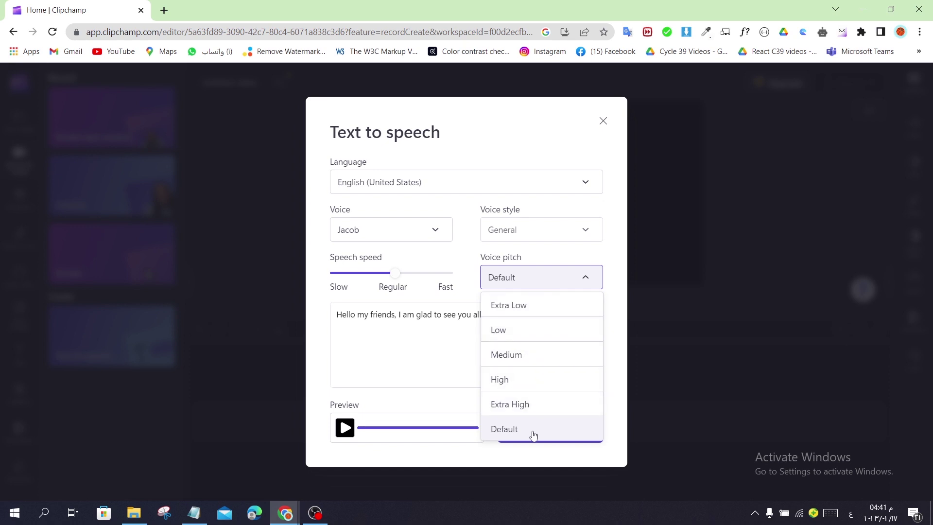
pyautogui.click(559, 406)
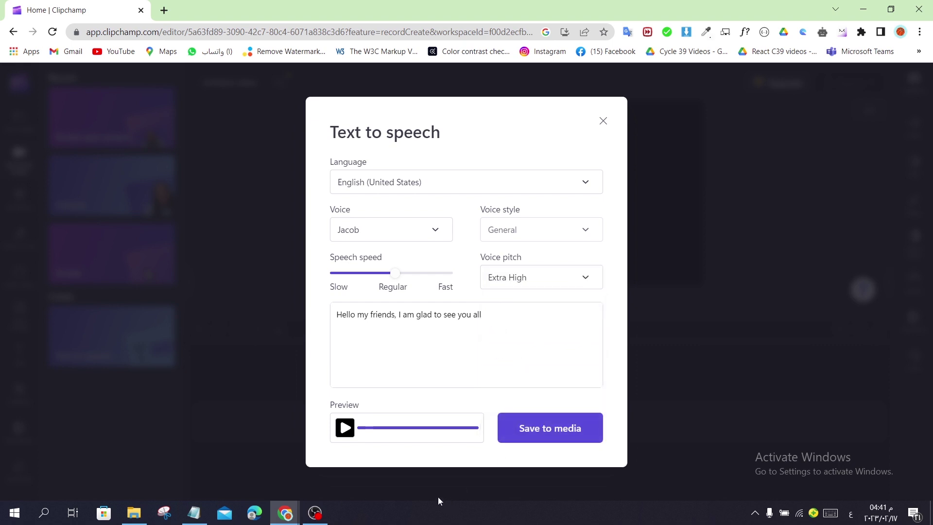
pyautogui.click(343, 428)
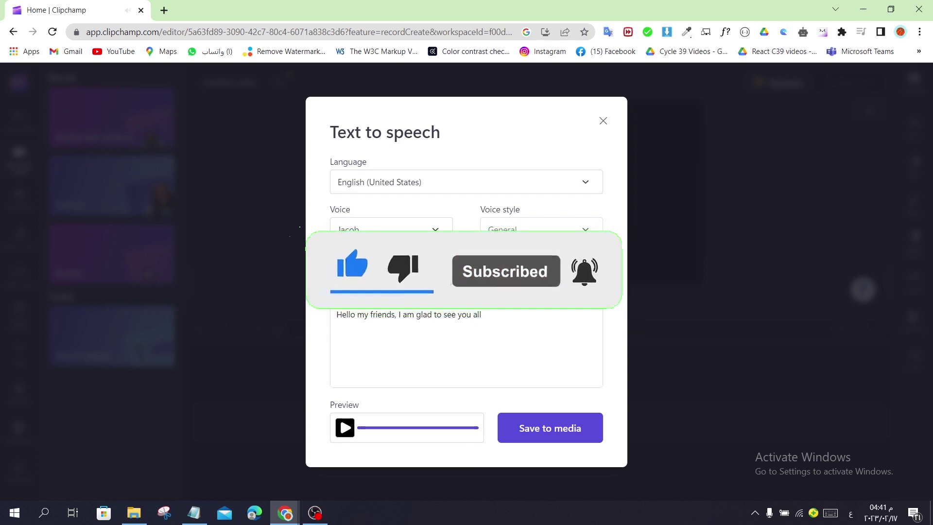
pyautogui.click(510, 283)
pyautogui.click(514, 304)
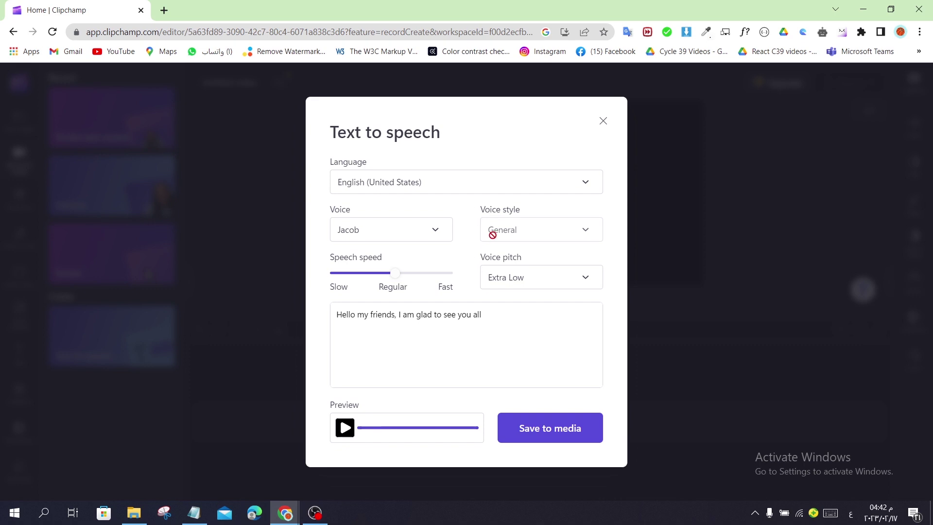
# Set the text-to-speech voice to Jenny with the Sad voice style and preview the speech
pyautogui.press('Down')
pyautogui.click(505, 233)
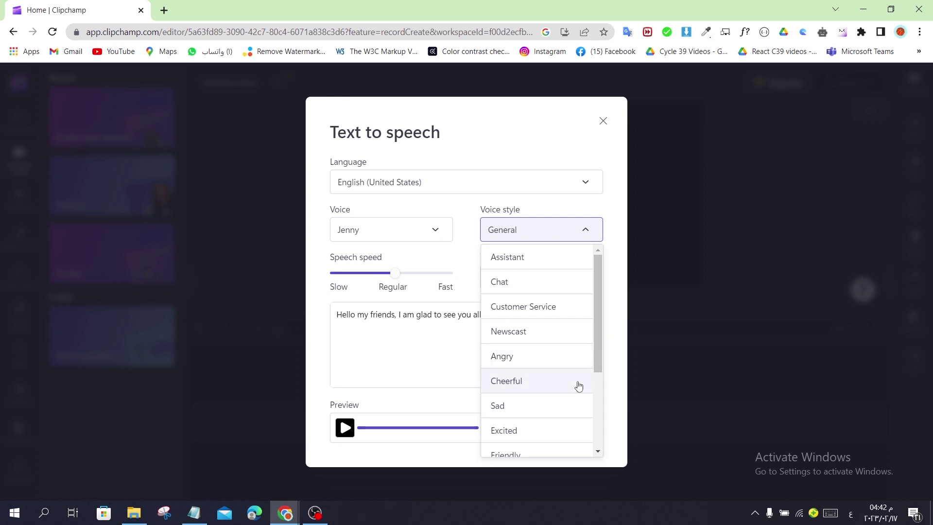
pyautogui.scroll(-3, 572, 414)
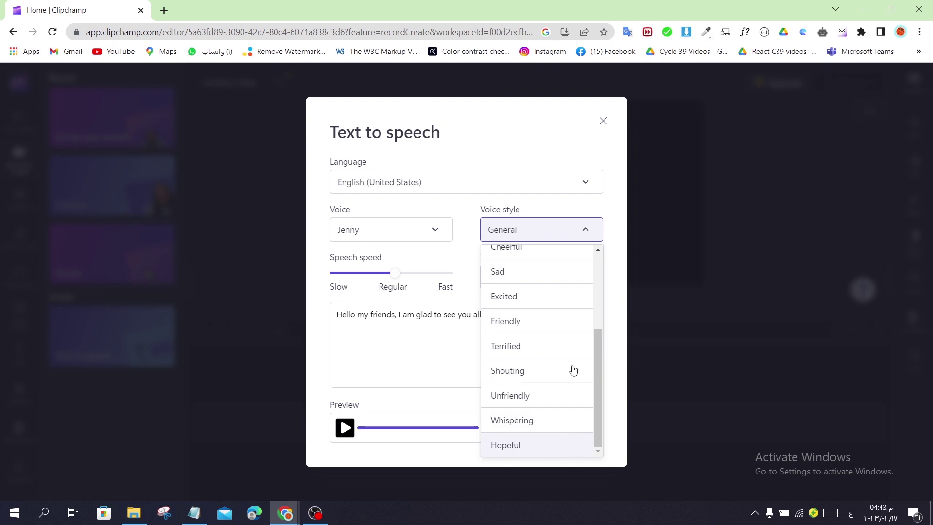
pyautogui.scroll(3, 578, 348)
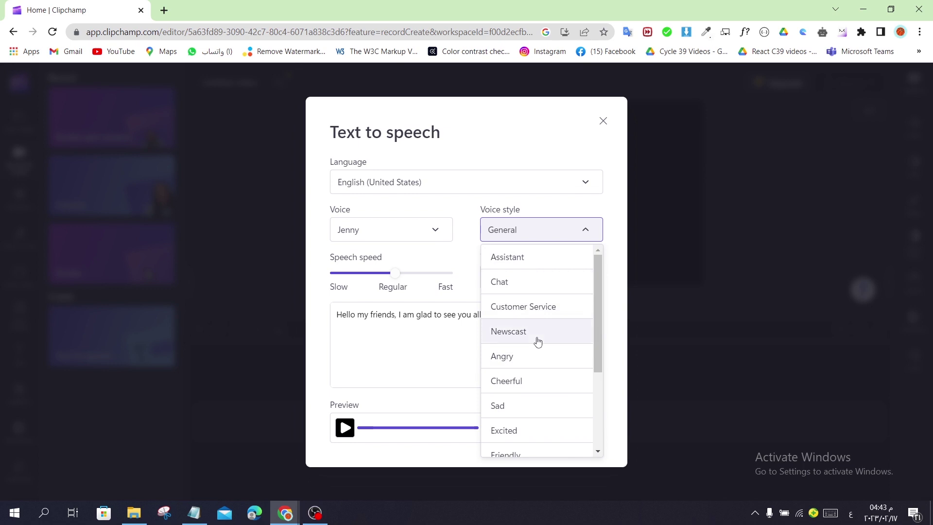
pyautogui.click(531, 411)
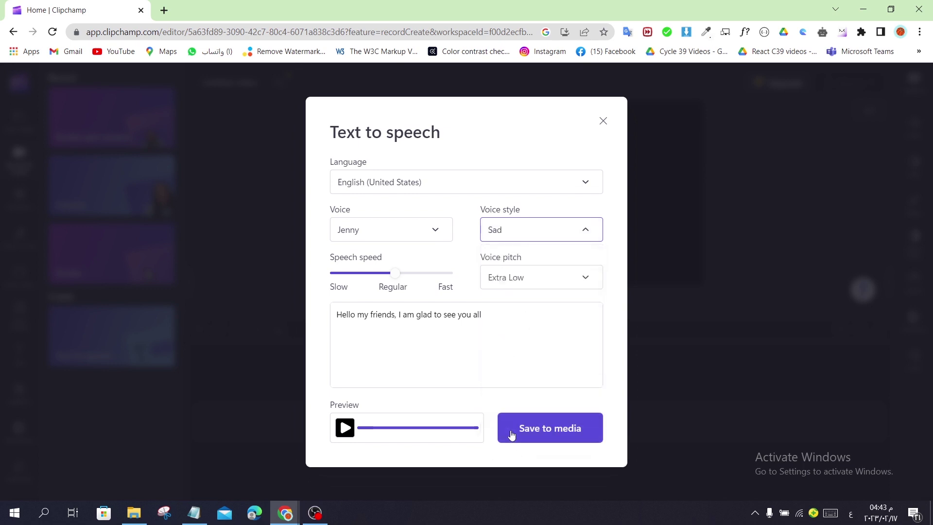
pyautogui.click(345, 428)
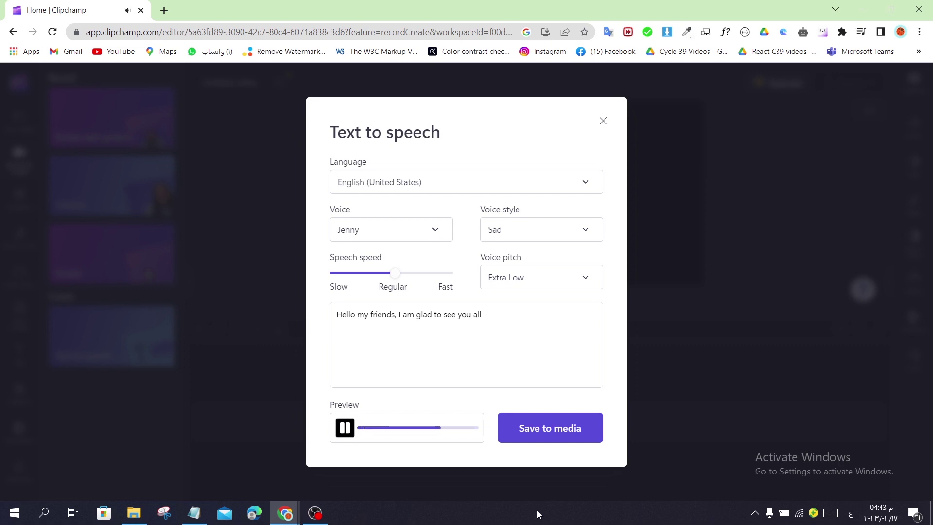
# Set the voice style to Angry and the voice pitch to Default, and preview the speech
pyautogui.click(517, 275)
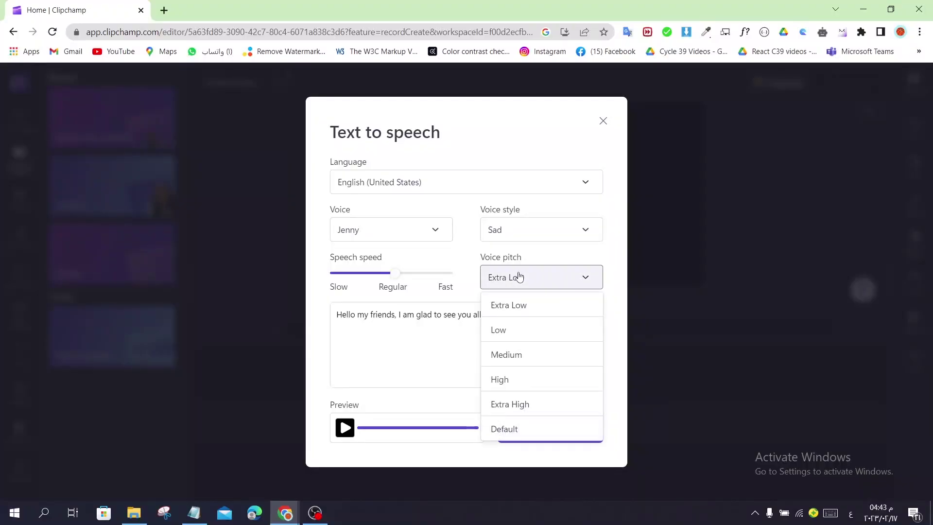
pyautogui.click(529, 232)
pyautogui.scroll(-2, 535, 394)
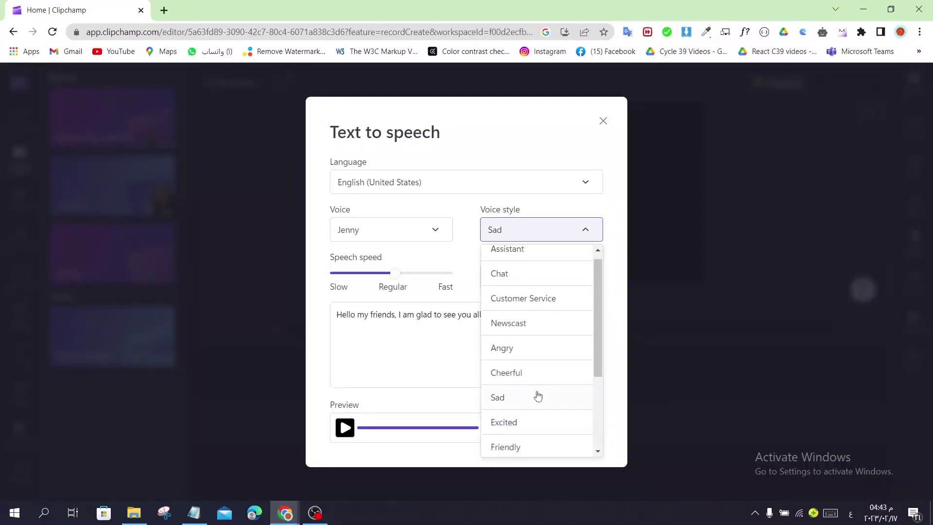
pyautogui.scroll(2, 555, 392)
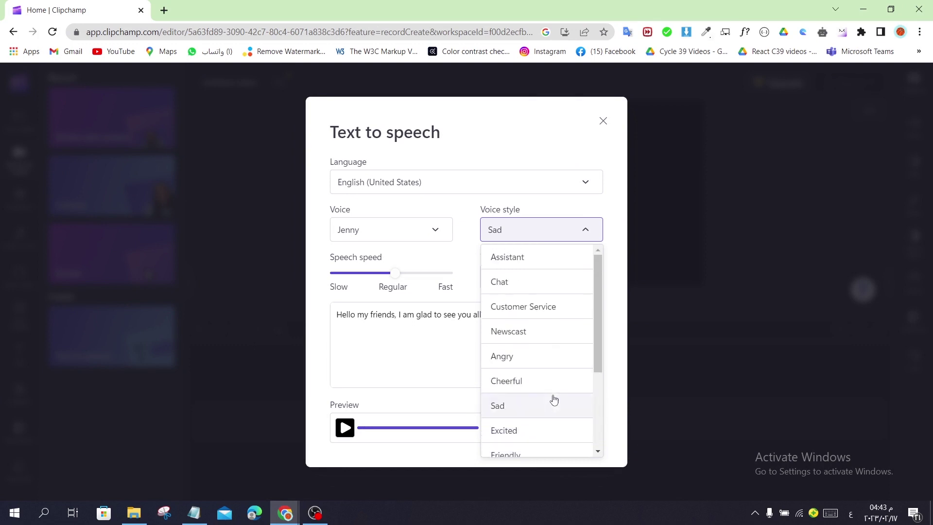
pyautogui.click(556, 360)
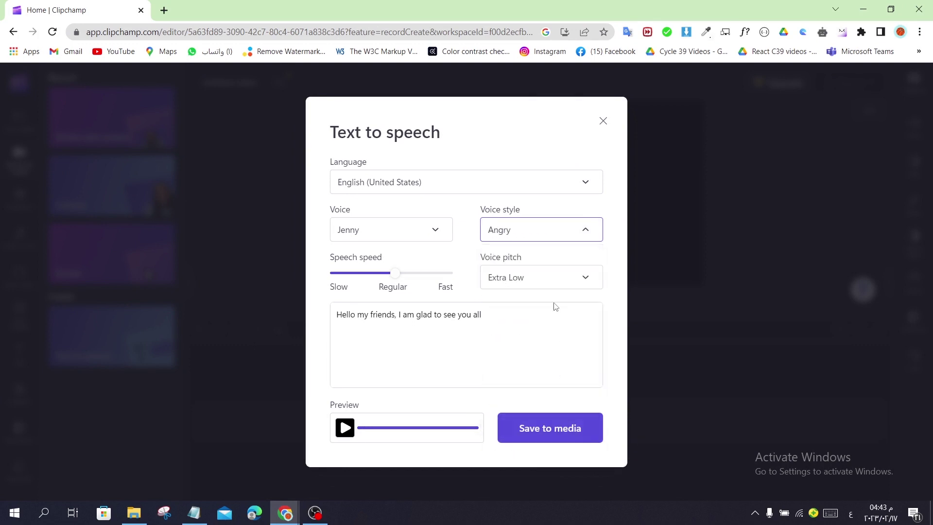
pyautogui.click(547, 290)
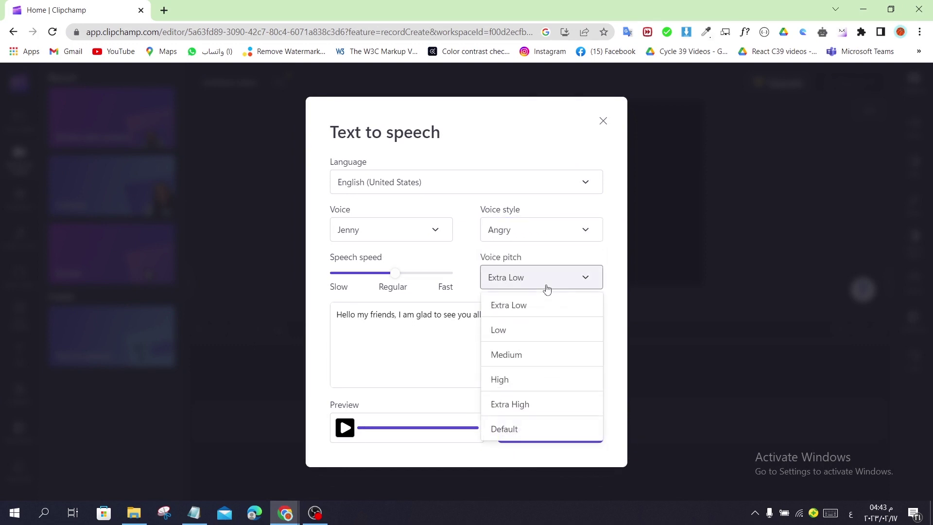
pyautogui.click(538, 436)
pyautogui.click(345, 427)
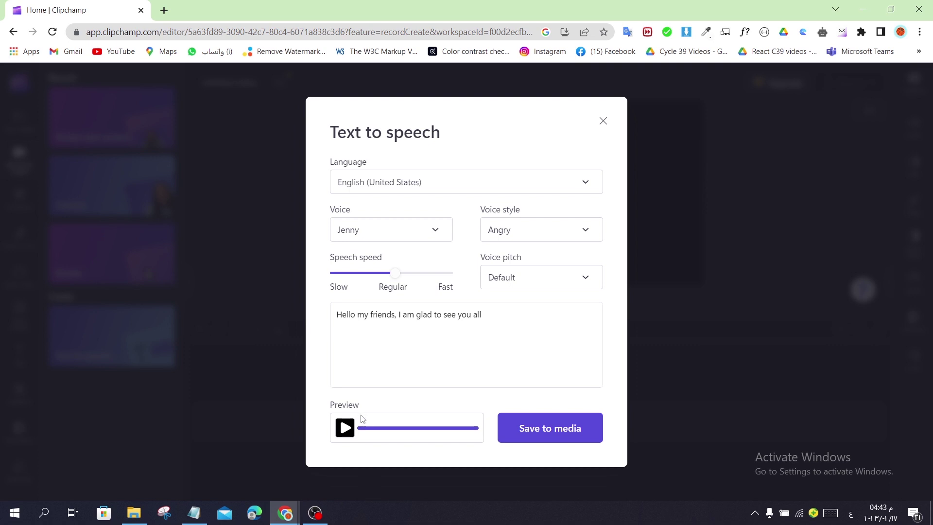
# Clear the English script and set the text-to-speech language to Arabic (Morocco)
pyautogui.moveTo(483, 314); pyautogui.dragTo(240, 311)
pyautogui.press('BackSpace')
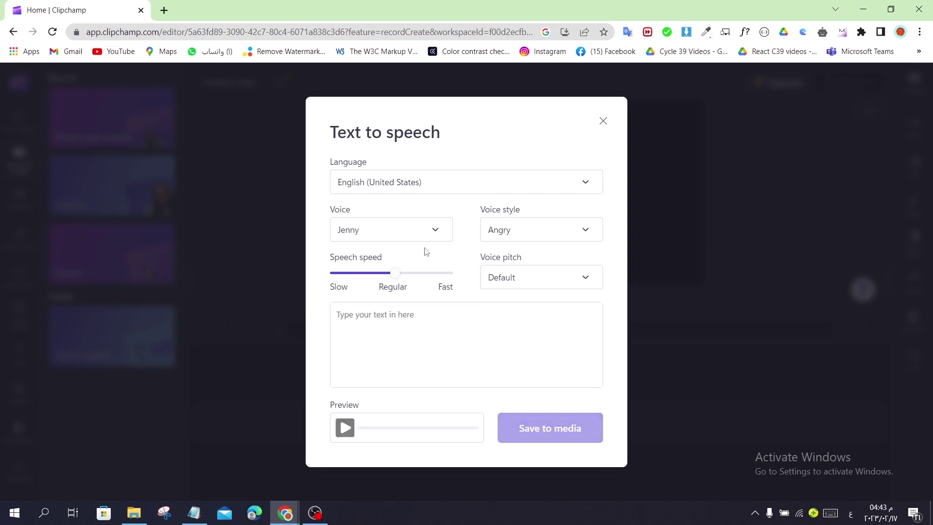
pyautogui.click(409, 184)
pyautogui.scroll(6, 557, 275)
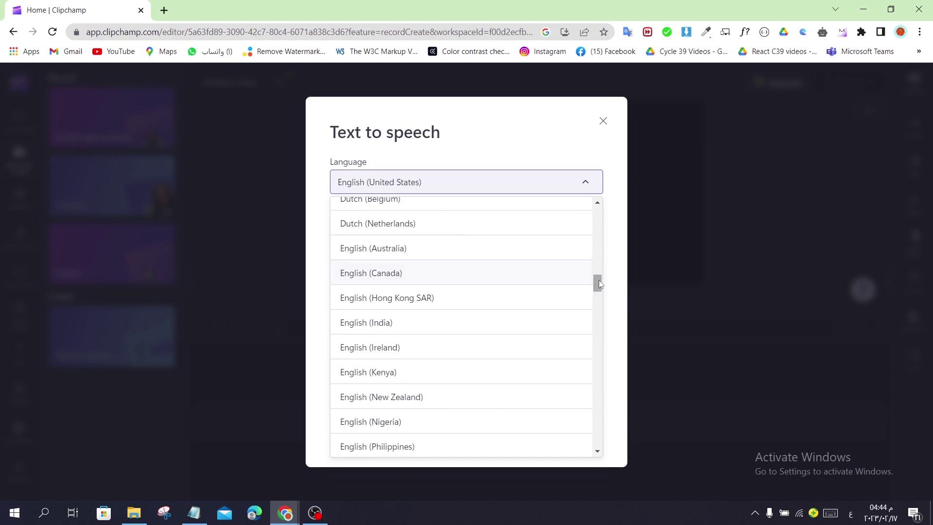
pyautogui.scroll(15, 587, 208)
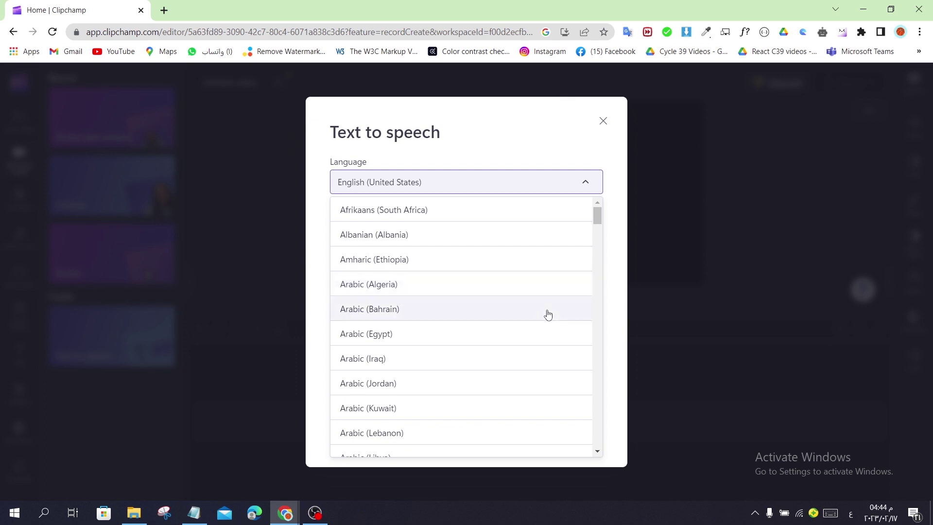
pyautogui.scroll(-3, 556, 438)
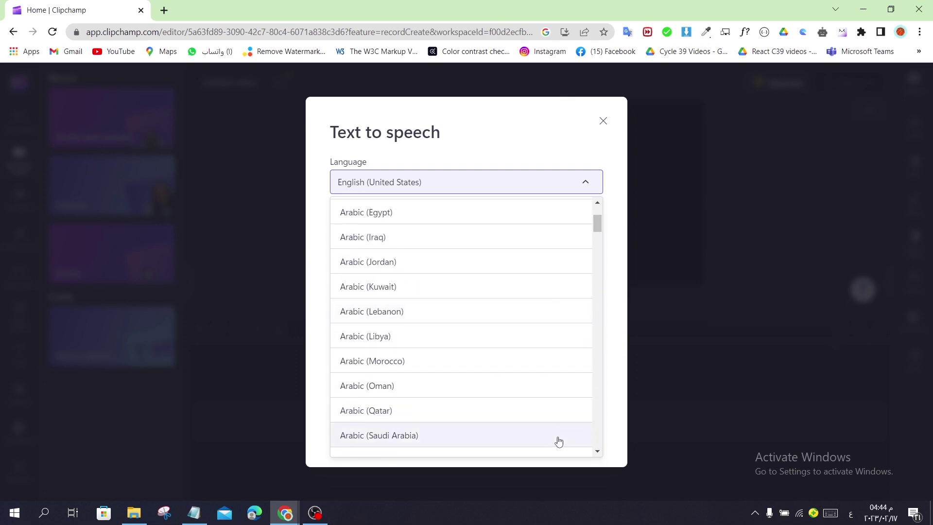
pyautogui.click(569, 369)
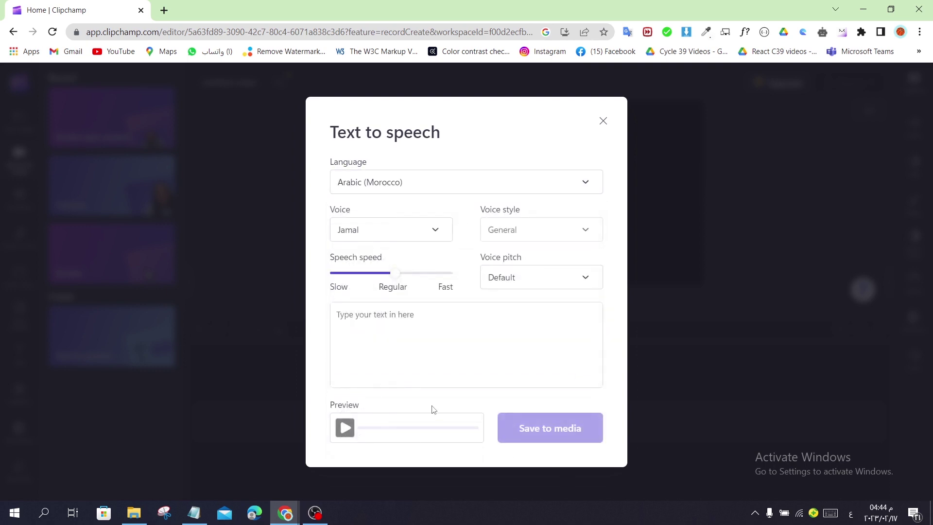
# Copy the Arabic line starting "السلام عليكم" from the Notepad note and return to Clipchamp's text-to-speech dialog
pyautogui.click(194, 511)
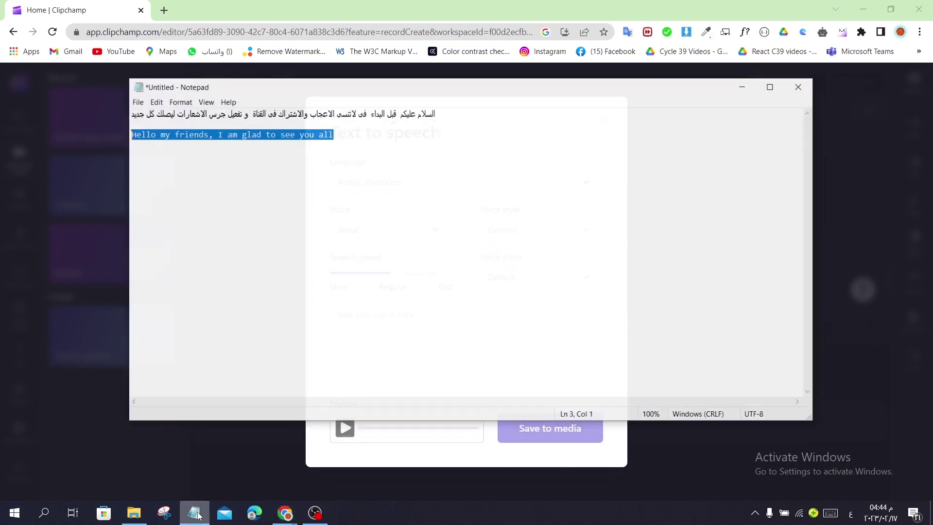
pyautogui.click(452, 114)
pyautogui.moveTo(451, 114); pyautogui.dragTo(311, 108)
pyautogui.click(130, 108)
pyautogui.click(194, 511)
pyautogui.click(193, 520)
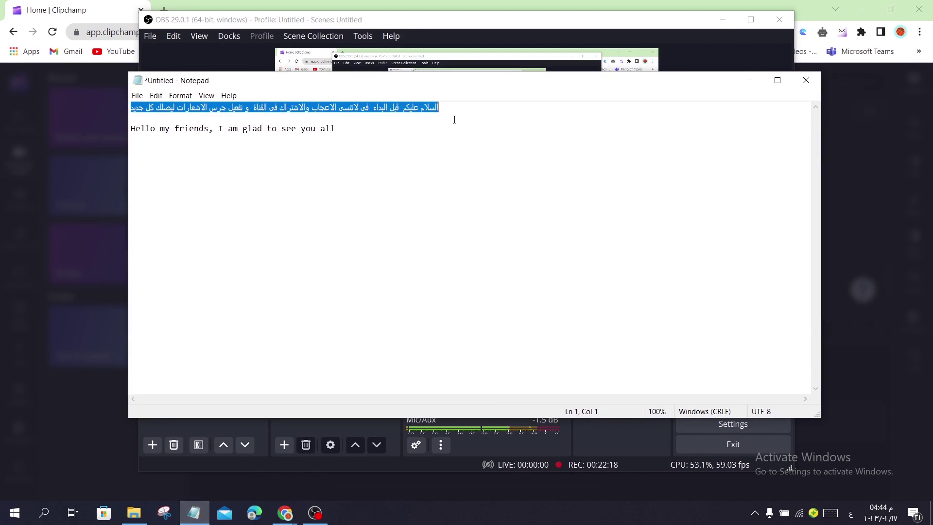
pyautogui.click(749, 80)
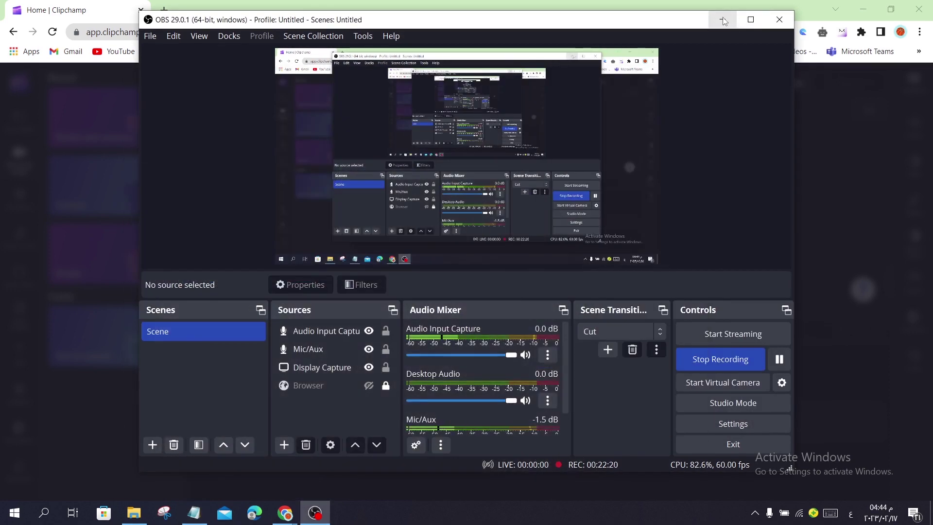
pyautogui.click(721, 19)
# Fill the script with the copied Arabic line, remove "فى" before "لاتنسى", and preview the speech
pyautogui.click(503, 319)
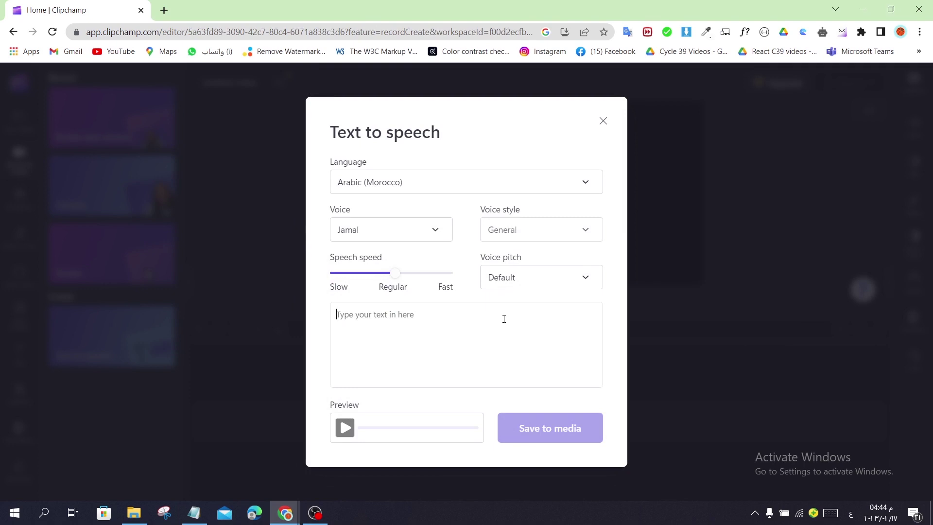
pyautogui.write('السلام عليكم قبل البدء فى لاتنسى الاعجاب والاشتراك فى القناة و تفعيل جرس الاشعارات ليصلك كل جديد')
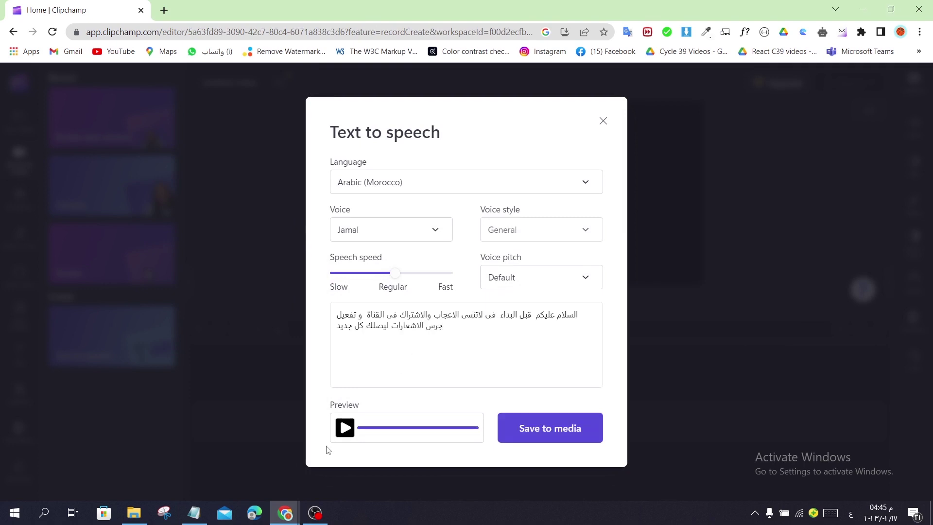
pyautogui.click(345, 427)
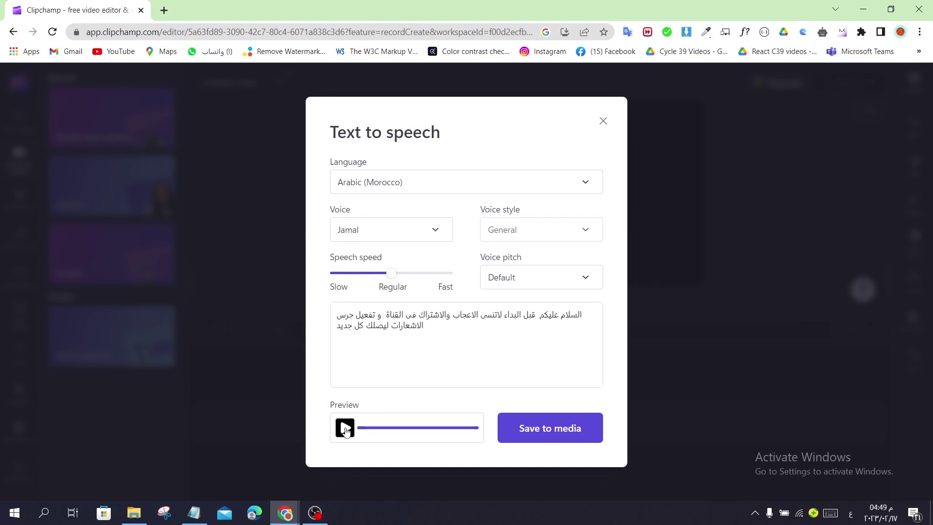
pyautogui.click(345, 429)
# Switch to the tashkeel.alsharekh.org site, enter the Arabic script there, and add full diacritics (تشكيل كامل) to it
pyautogui.click(292, 516)
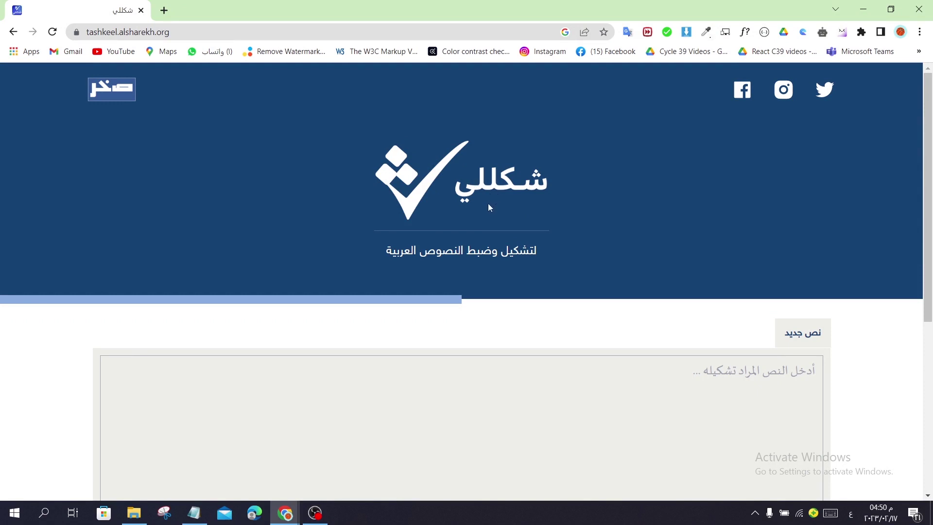
pyautogui.scroll(-2, 514, 313)
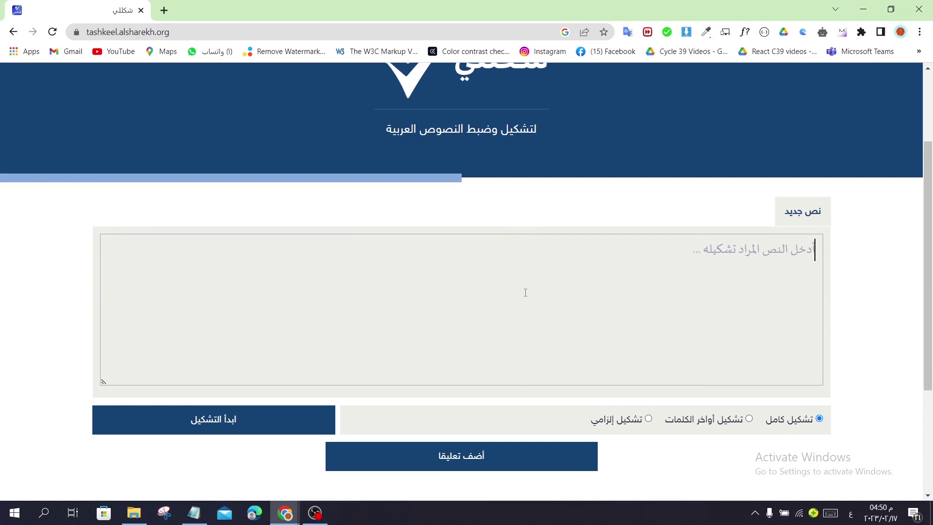
pyautogui.write('السلام عليكم  قبل البداء لاتنسى الاعجاب والاشتراك فى القناة  و تفعيل جرس الاشعارات ليصلك كل جديد')
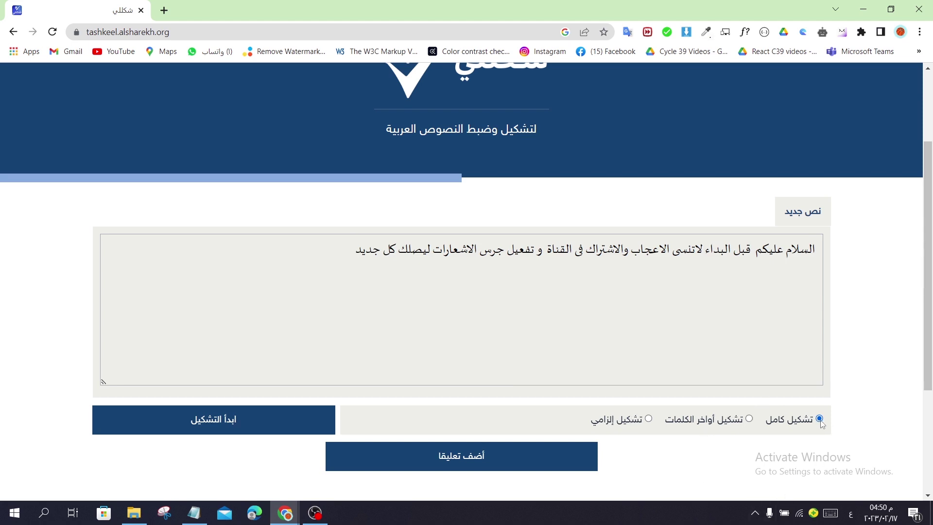
pyautogui.scroll(-3, 418, 333)
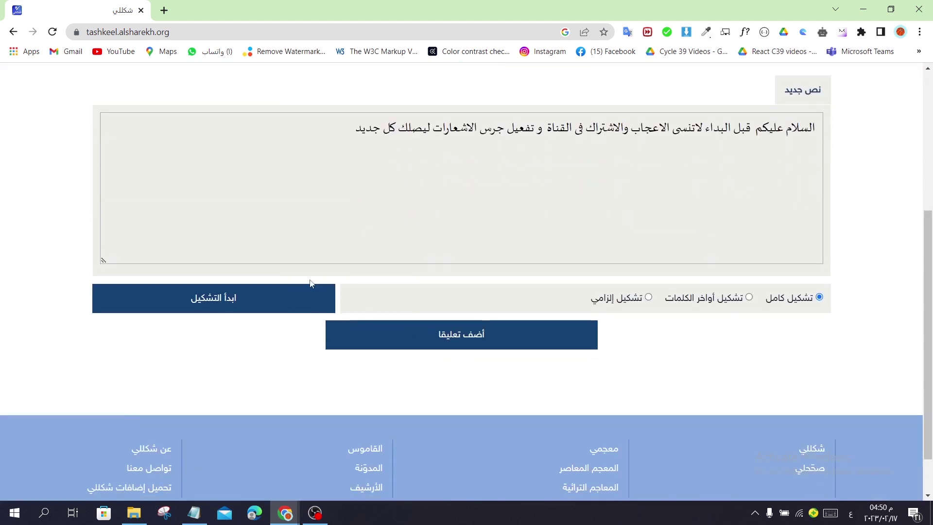
pyautogui.click(276, 304)
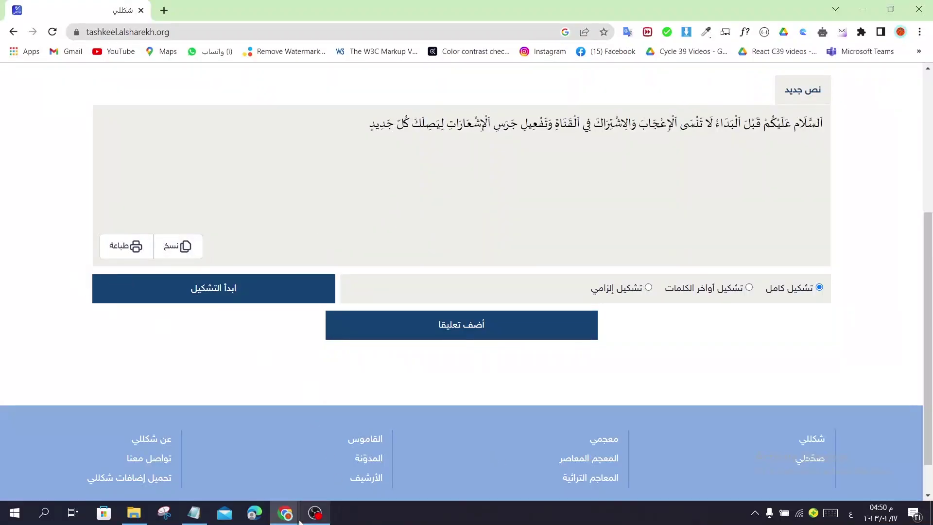
# Return to Clipchamp and replace the text-to-speech script with the diacritized Arabic text
pyautogui.moveTo(285, 513)
pyautogui.click(221, 459)
pyautogui.moveTo(470, 337); pyautogui.dragTo(589, 298)
pyautogui.click(581, 323)
pyautogui.hotkey('ctrl', 'a')
pyautogui.hotkey('ctrl', 'v')
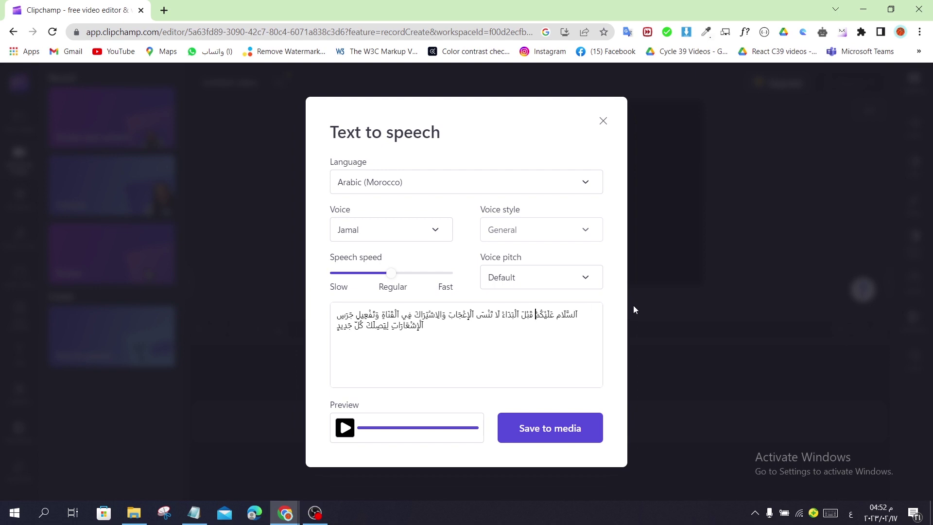
# Break the diacritized script into separate lines after the greeting, after "البداء" and before "تفعيل", and preview the speech
pyautogui.press('Return')
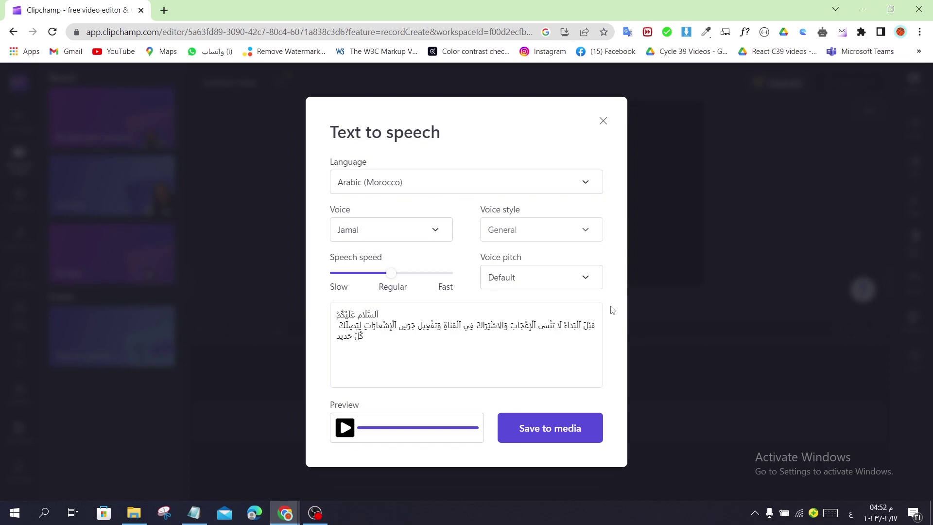
pyautogui.click(547, 322)
pyautogui.press('Return')
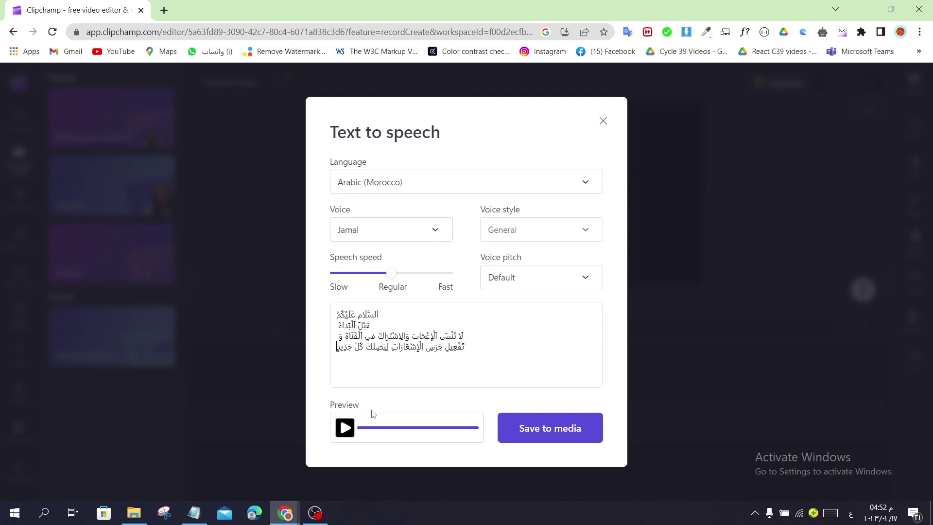
pyautogui.click(345, 427)
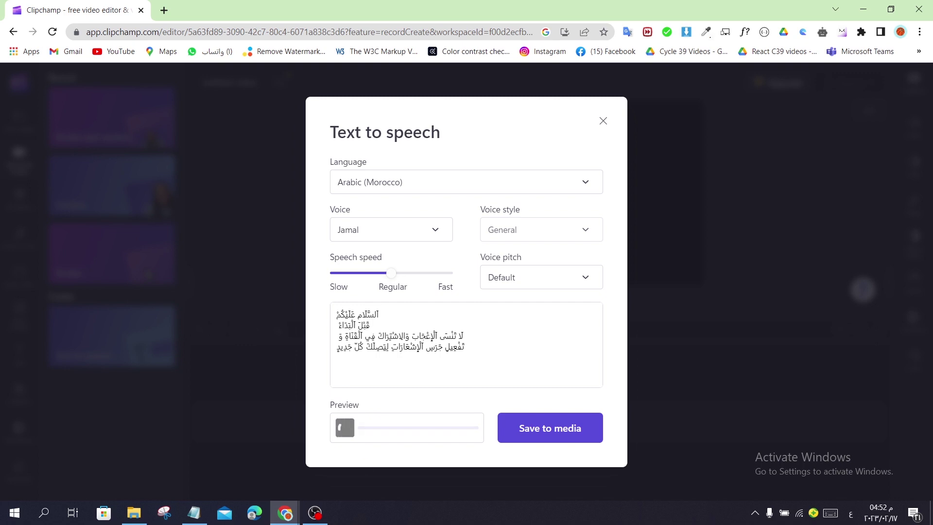